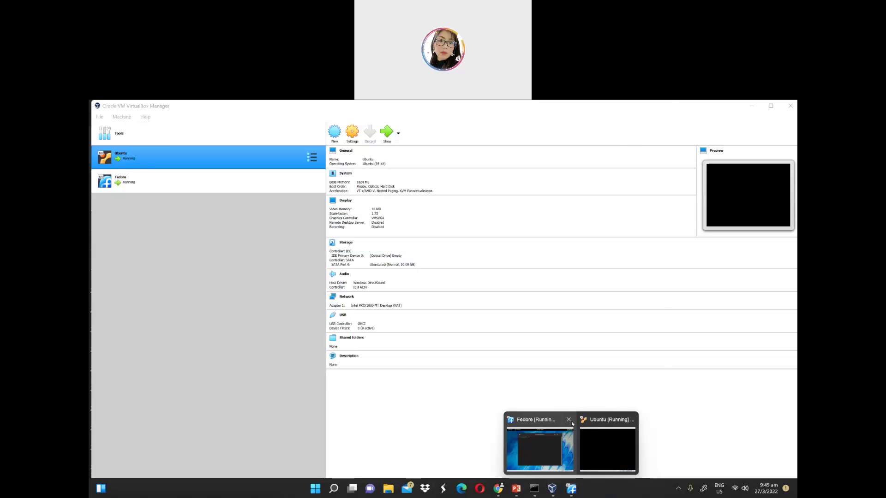
Close the Fedore virtual machine with its machine state saved
click(569, 419)
click(380, 334)
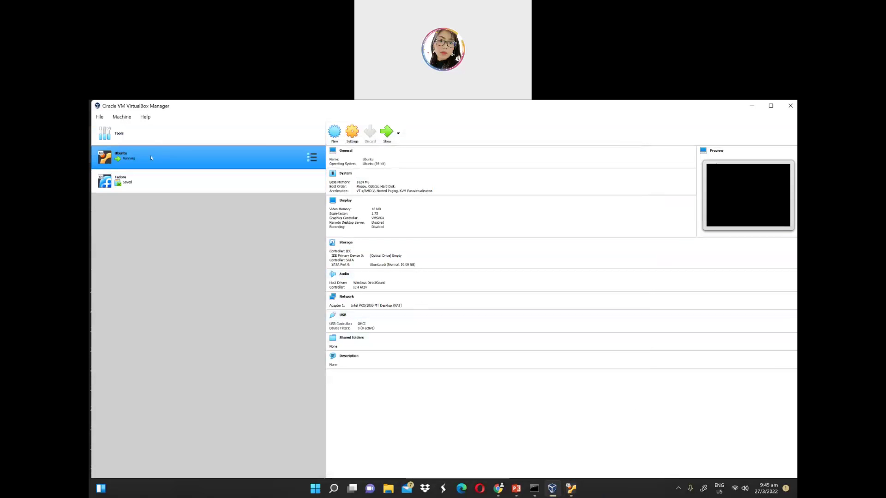
Bring up the running Ubuntu virtual machine and log in by entering the account password
click(572, 489)
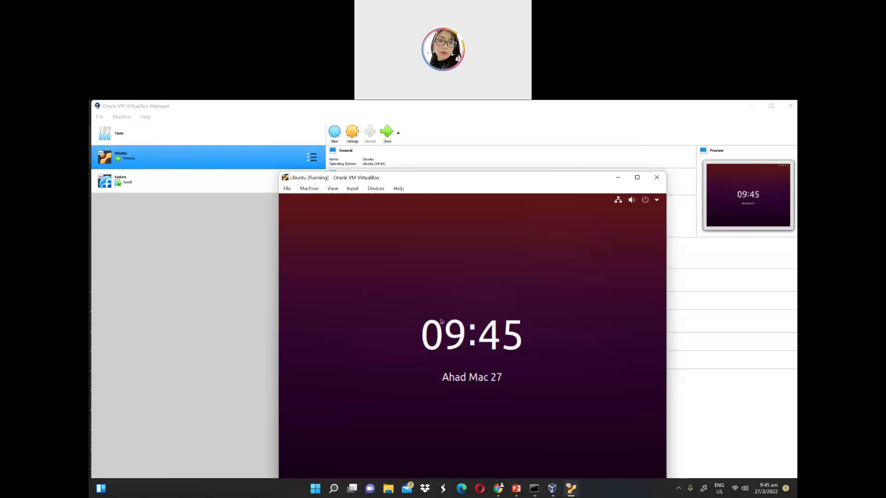
click(441, 322)
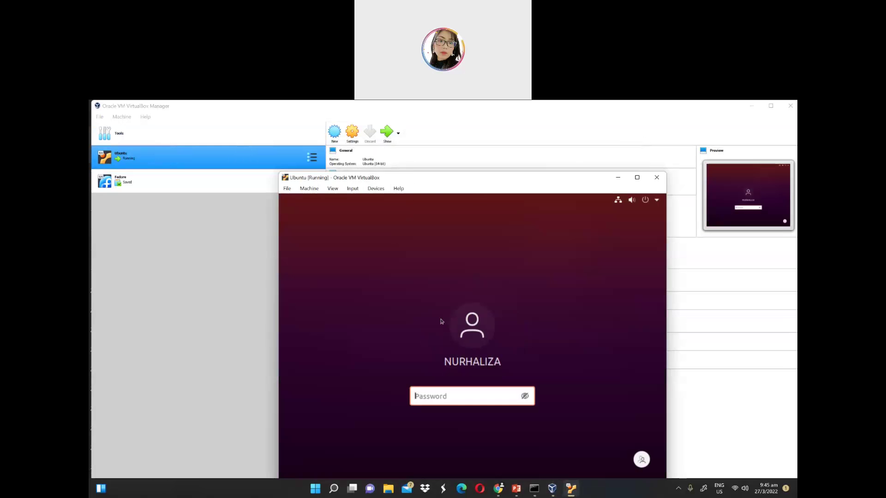
text(*********)
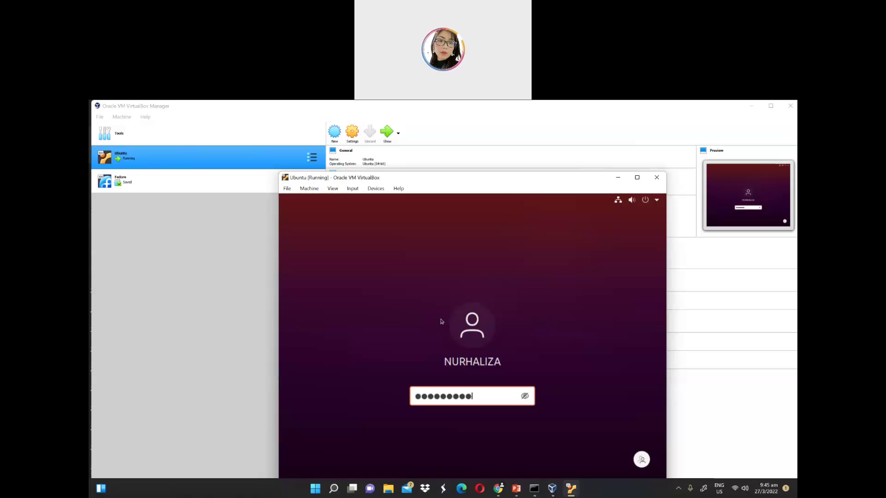
key(Return)
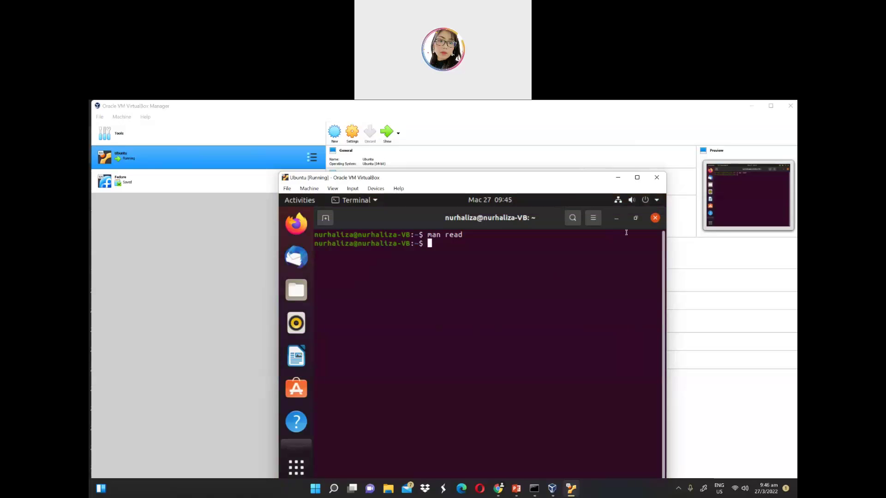
Close the terminal in the Ubuntu guest and move the machine window so its whole desktop fits on screen
click(654, 218)
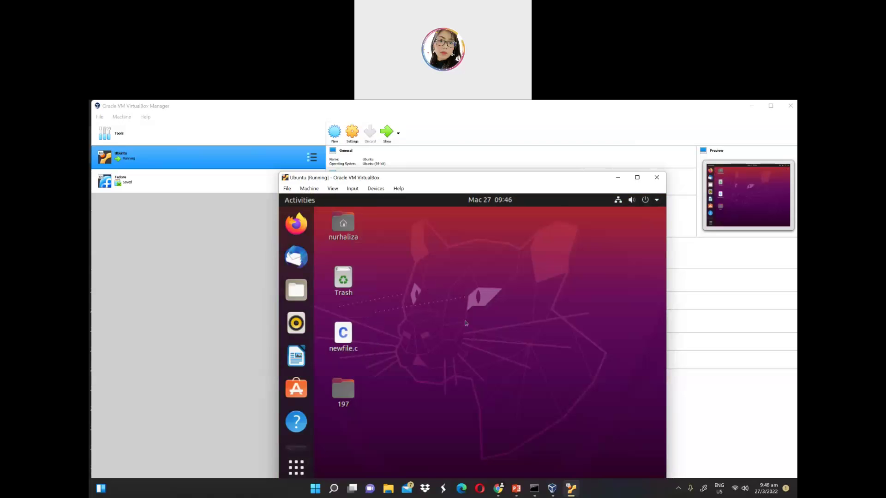
drag(439, 182, 440, 141)
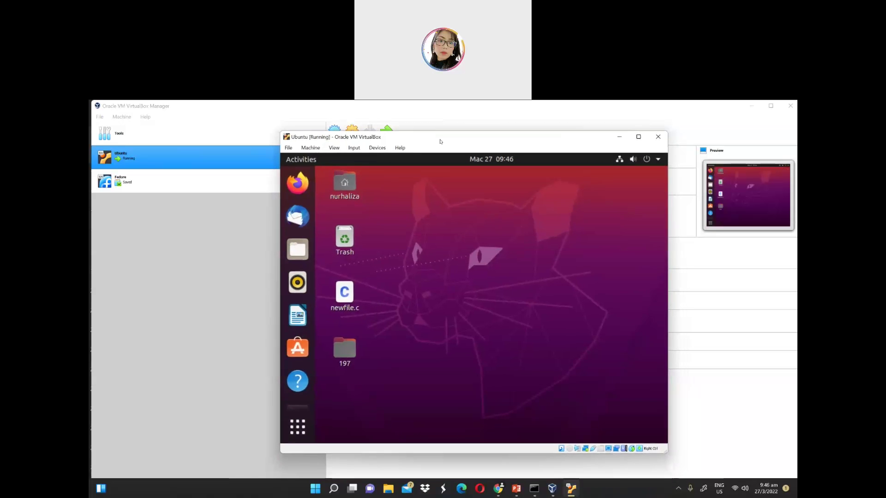
Launch Firefox in the Ubuntu guest and close it together with its open tabs
click(290, 182)
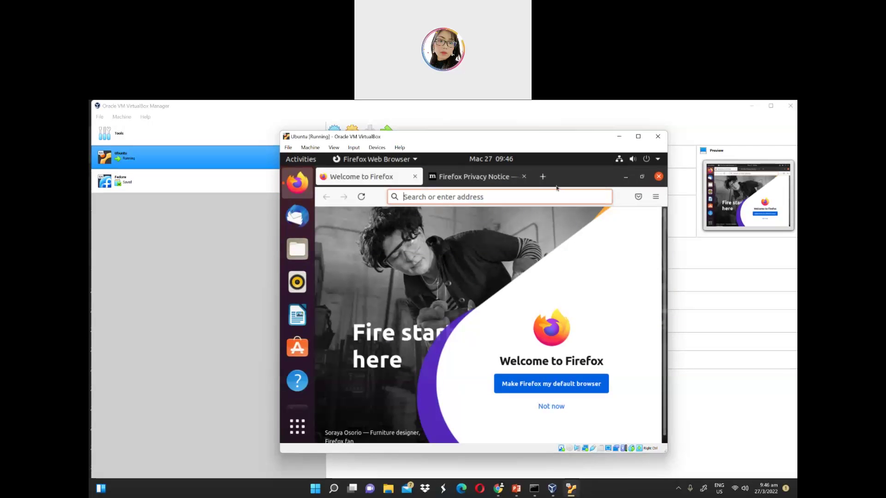
click(658, 176)
click(571, 273)
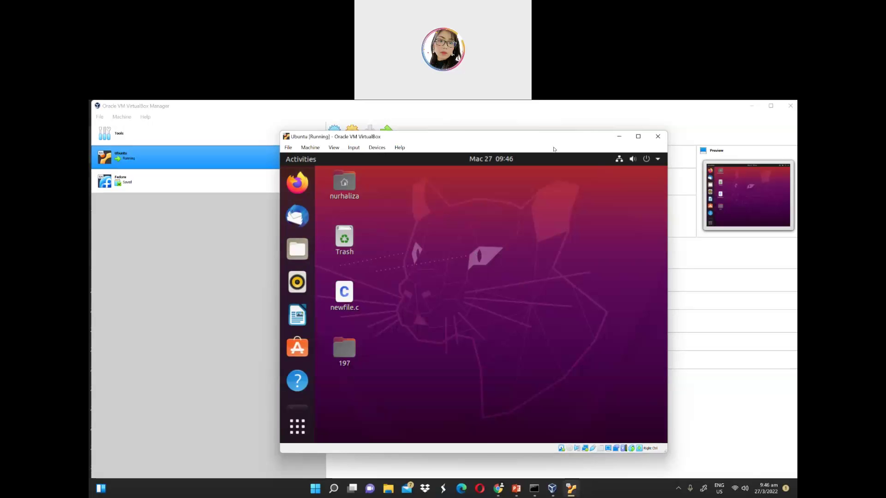
Reposition and enlarge the Ubuntu machine window, and minimize and restore it
drag(554, 141, 477, 142)
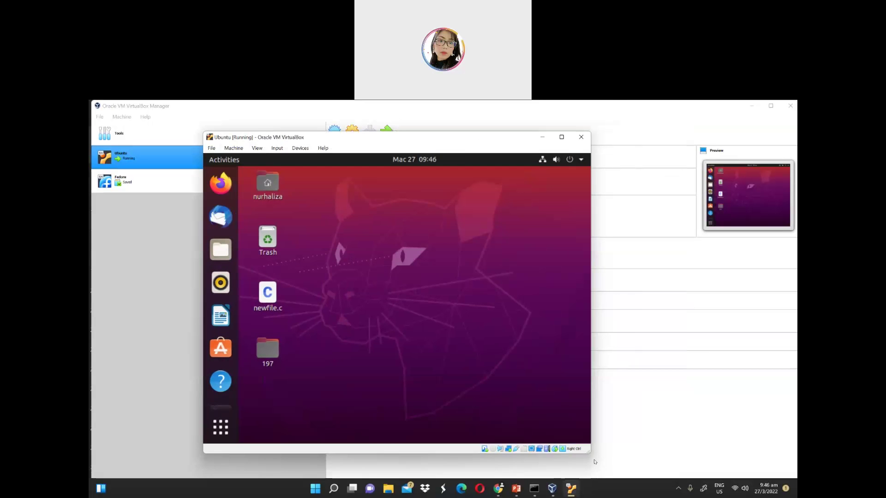
drag(591, 452, 736, 466)
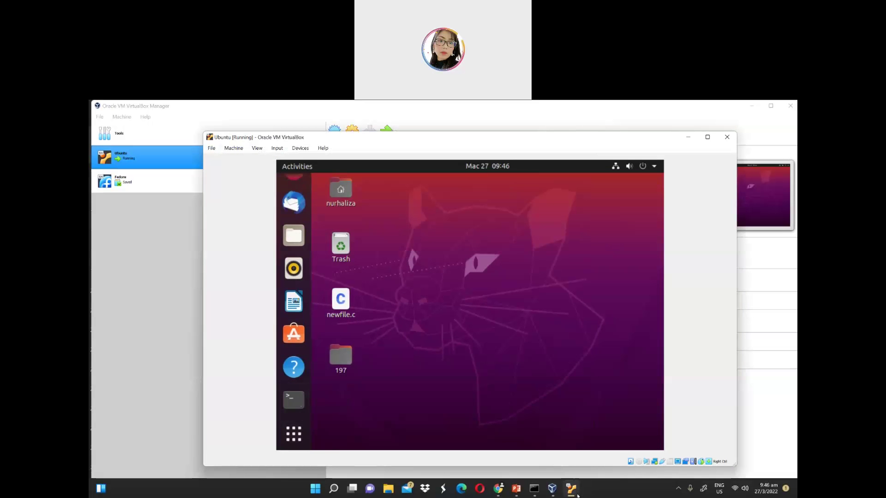
mouse_move(572, 492)
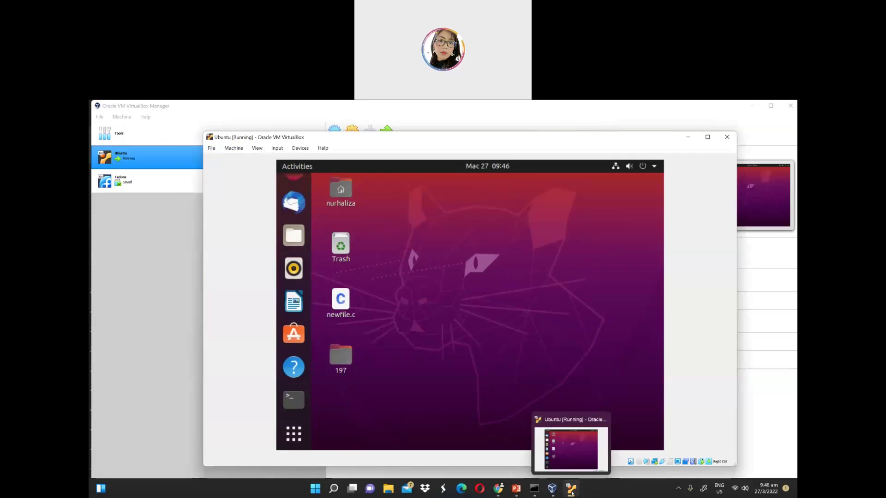
click(572, 493)
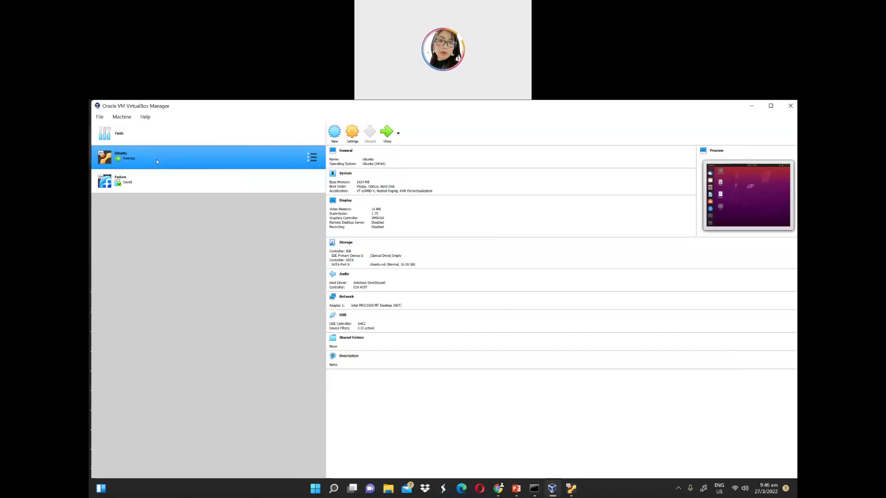
click(570, 490)
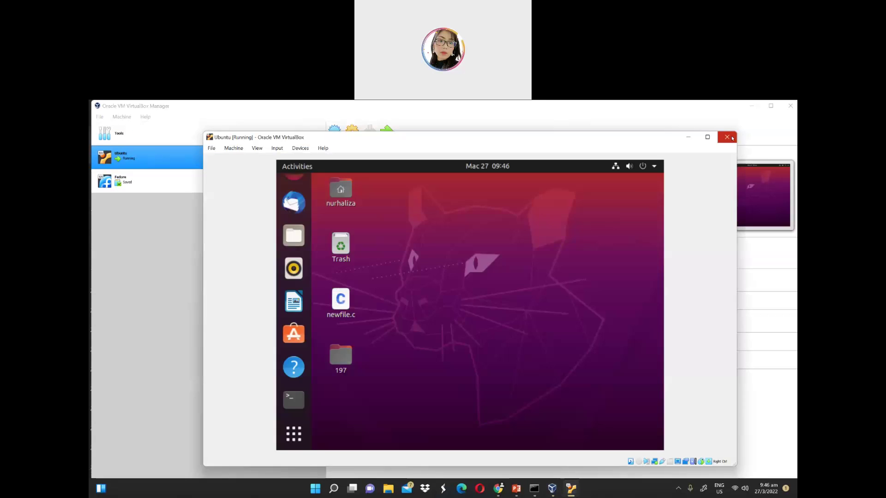
Close the Ubuntu virtual machine with its state saved and exit VirtualBox Manager
click(727, 137)
click(439, 324)
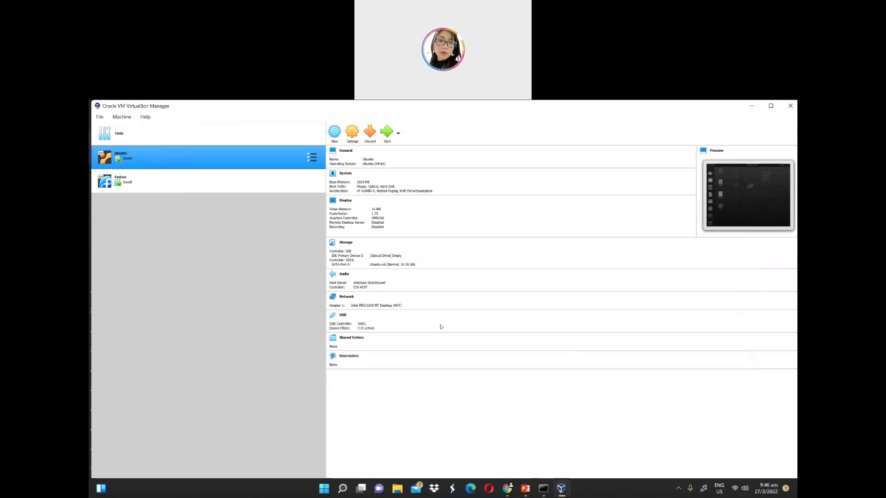
click(789, 107)
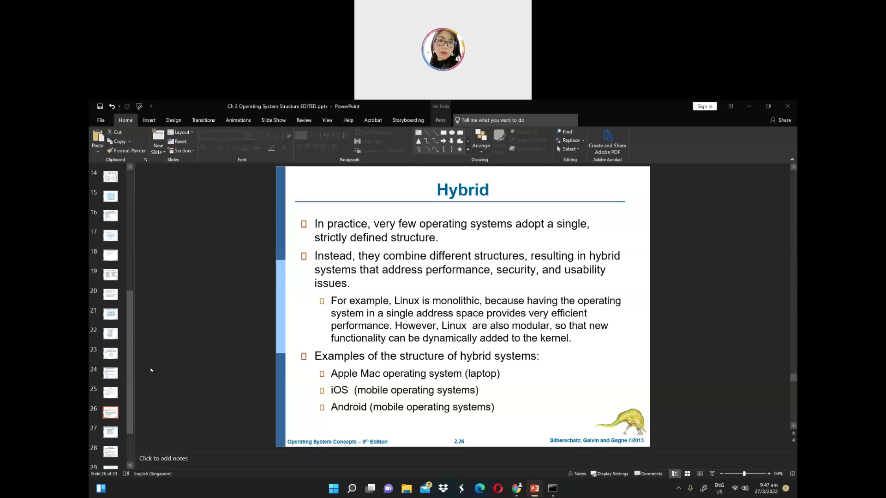
Browse the slide list to the end and back to slide 1, and clear the open windows to reveal the desktop
drag(131, 391, 131, 419)
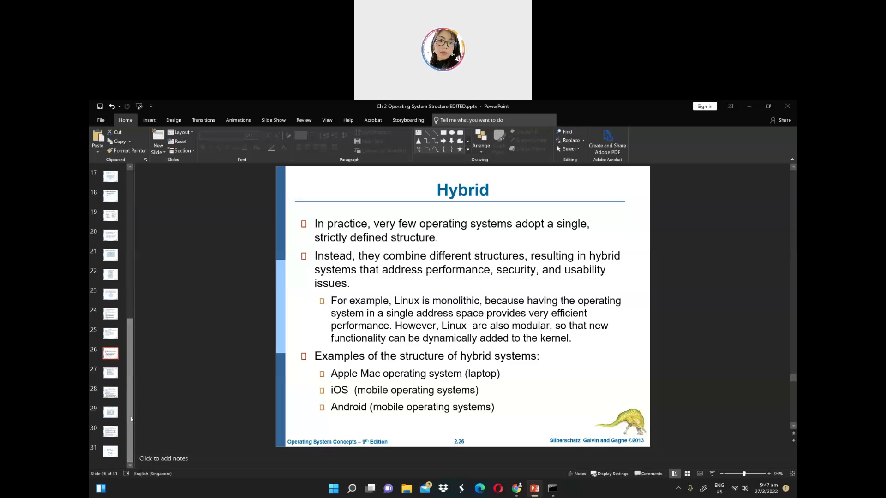
scroll(123, 350, up, 5)
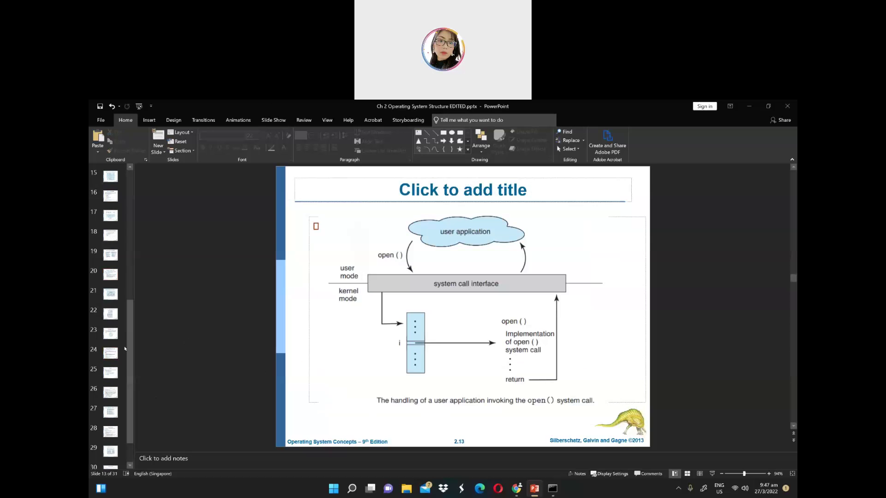
scroll(123, 351, up, 5)
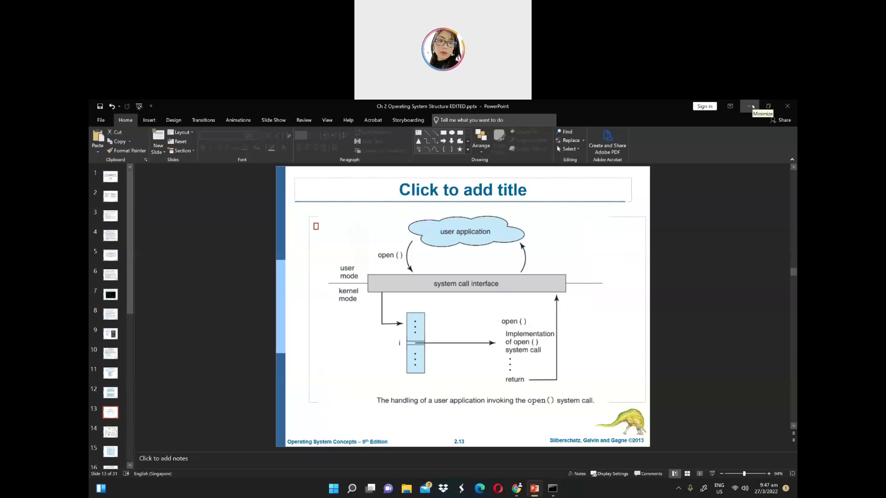
click(751, 106)
click(634, 236)
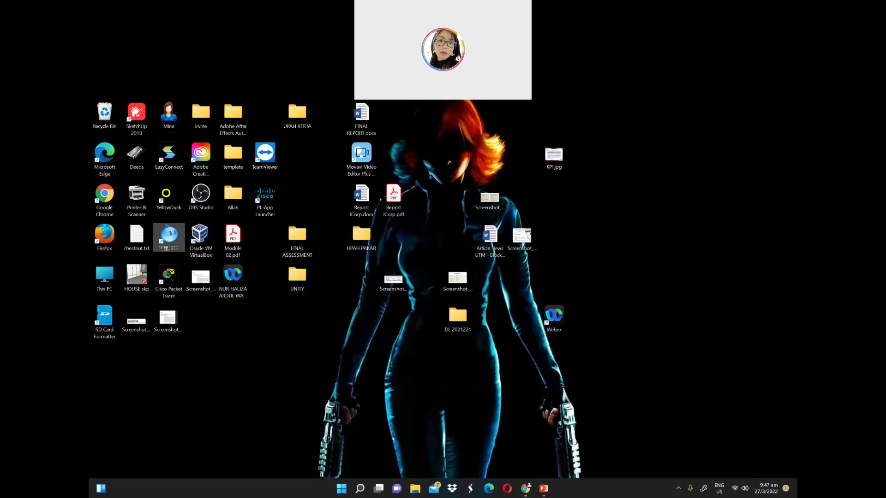
right_click(401, 393)
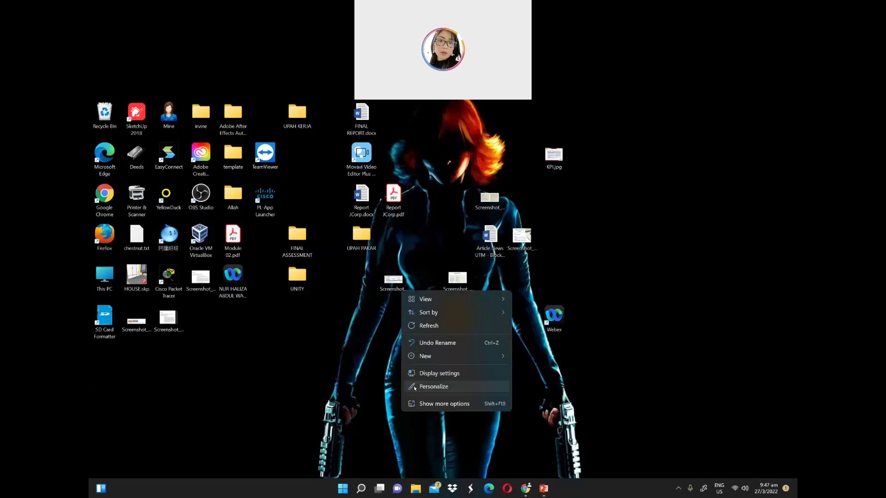
click(414, 388)
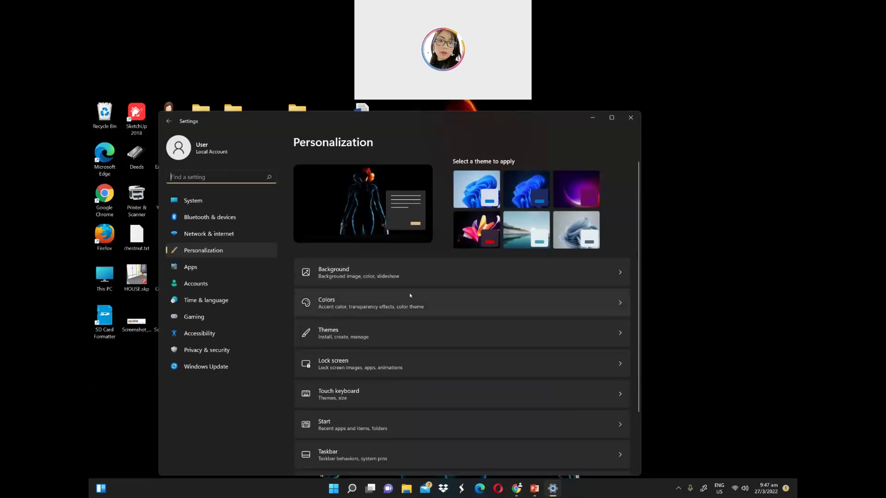
click(630, 117)
Set the Windows display scale to 100% (Recommended) and close the display settings
right_click(368, 407)
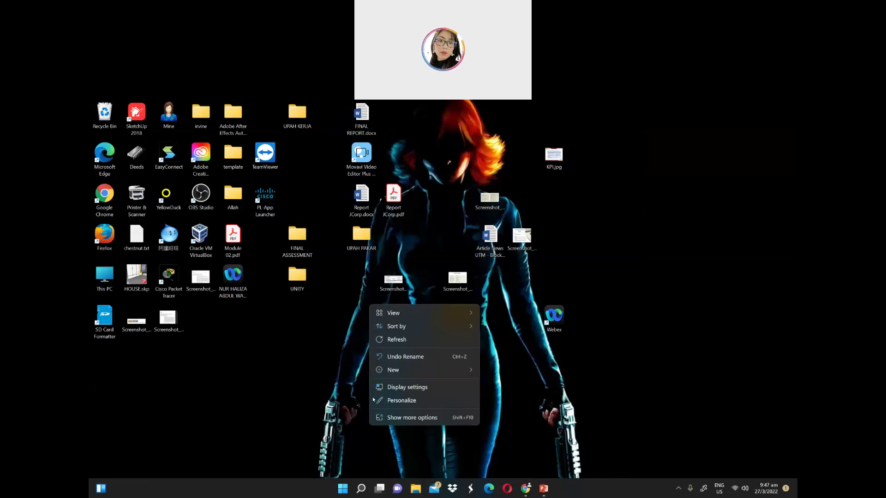
click(388, 388)
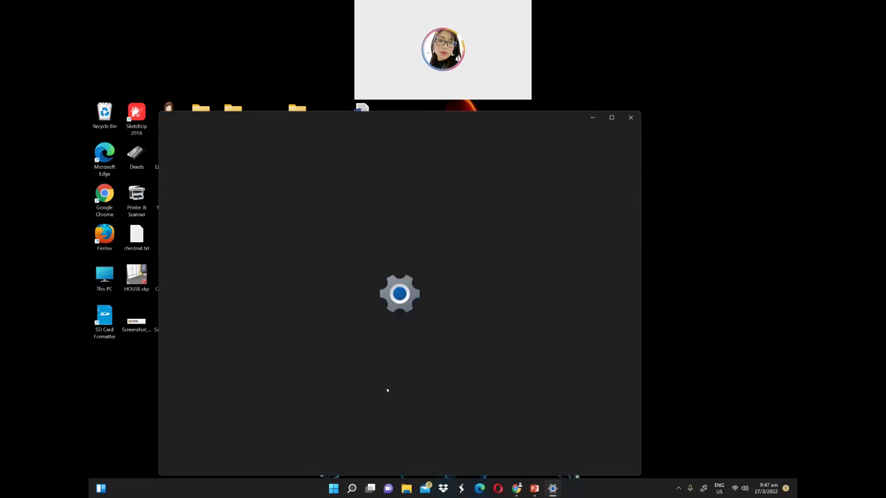
click(599, 269)
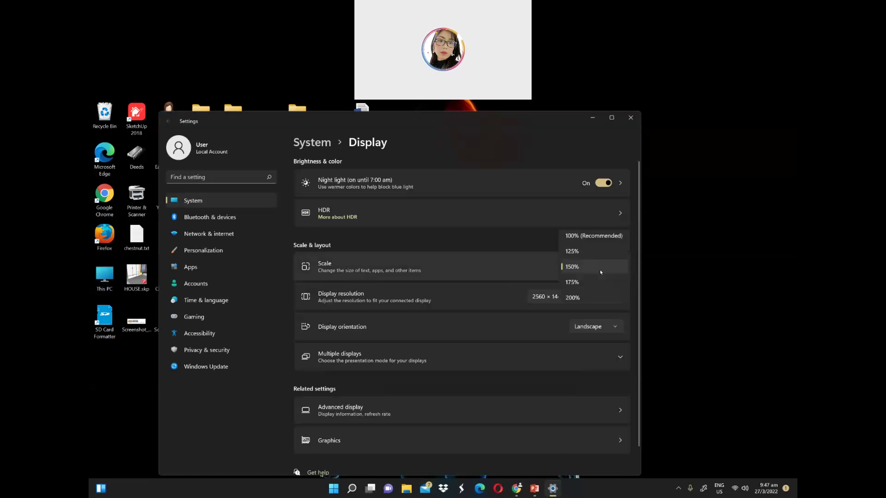
click(593, 236)
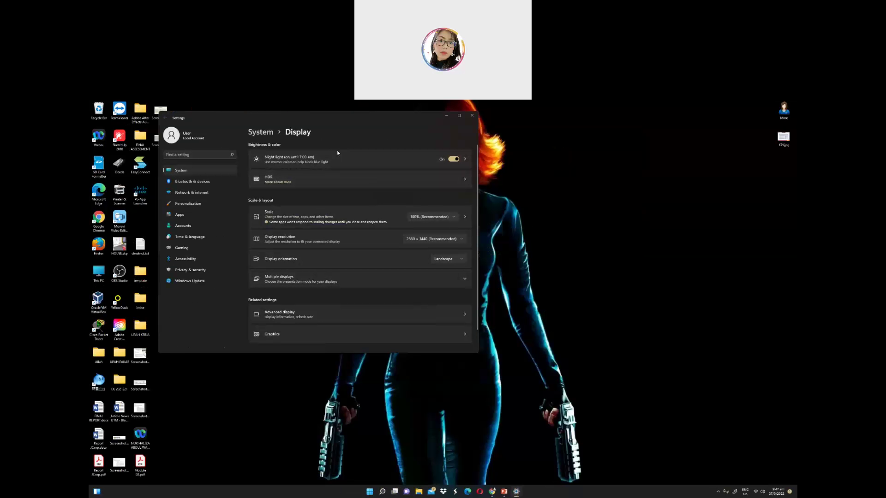
double_click(277, 117)
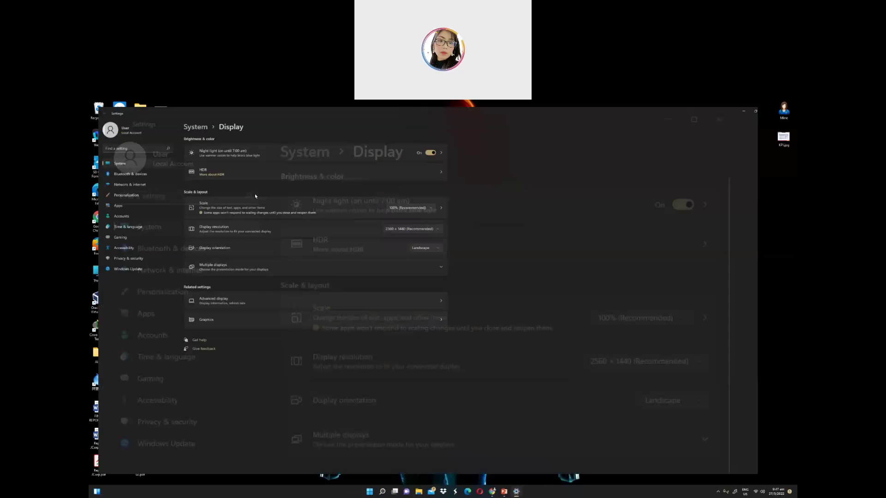
click(790, 105)
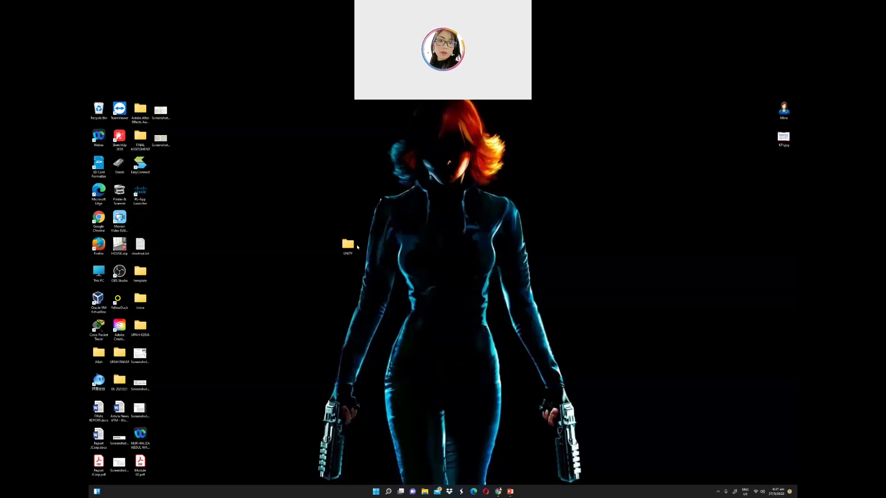
Move the UNITY folder next to the other grouped desktop icons
drag(357, 248, 189, 222)
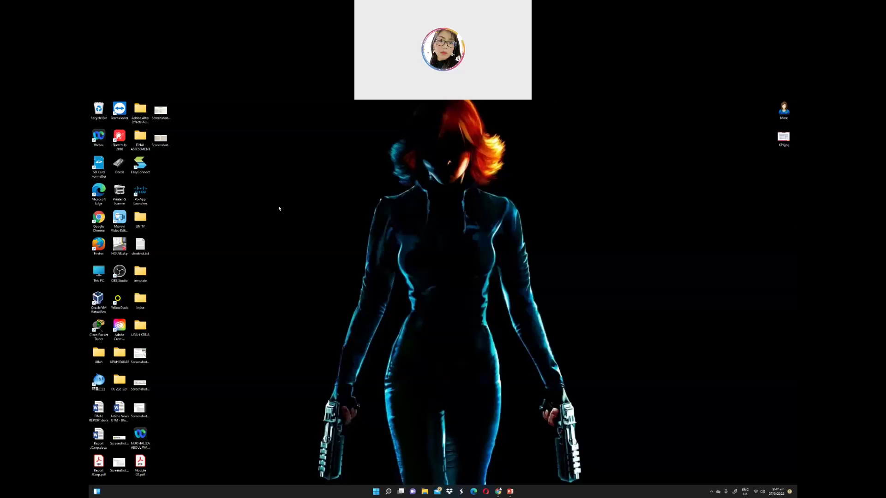